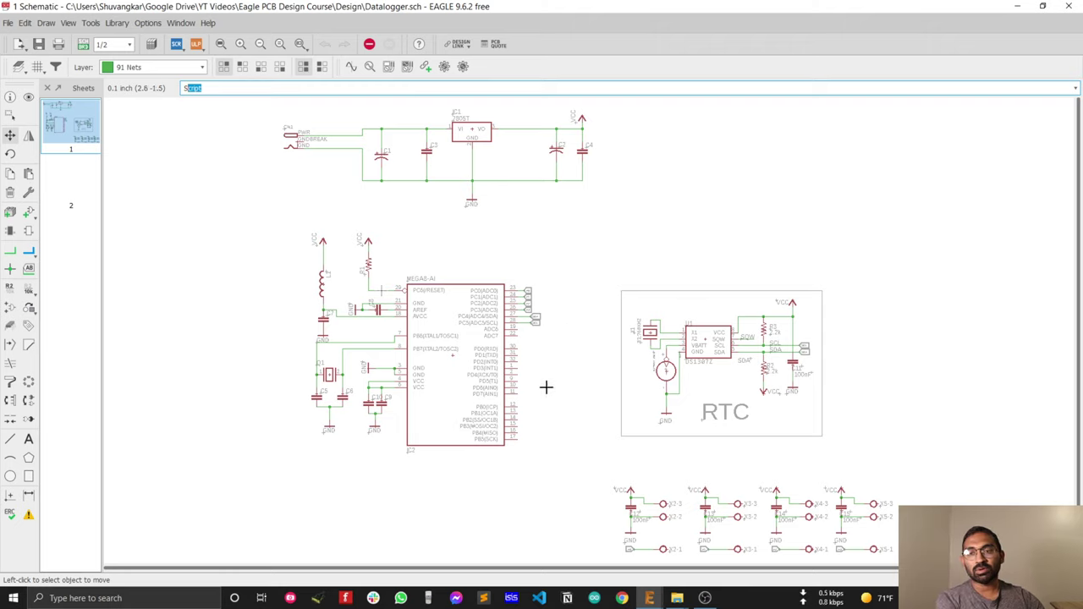
Generate the Datalogger board from the schematic, accepting the prompt to create it
left_click(82, 49)
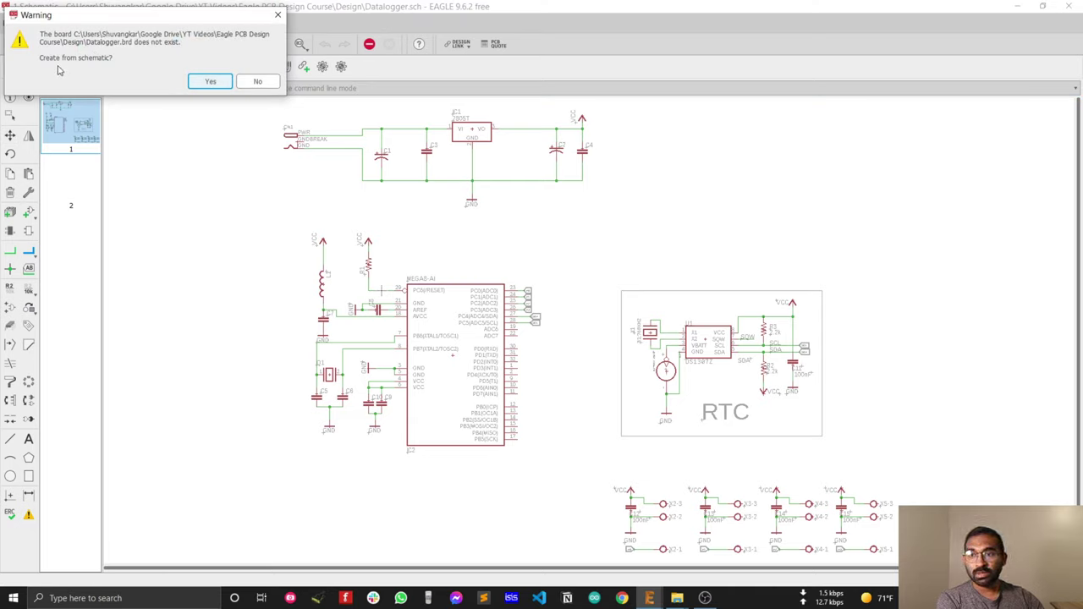
left_click(215, 82)
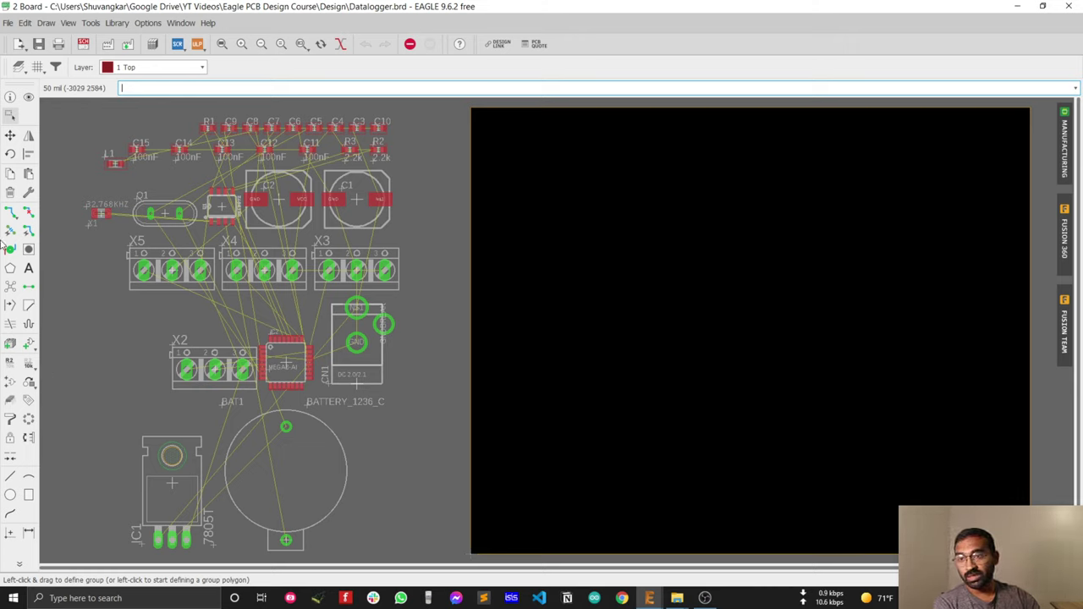
Open the grid settings and view the grid size converted to inches
left_click(9, 419)
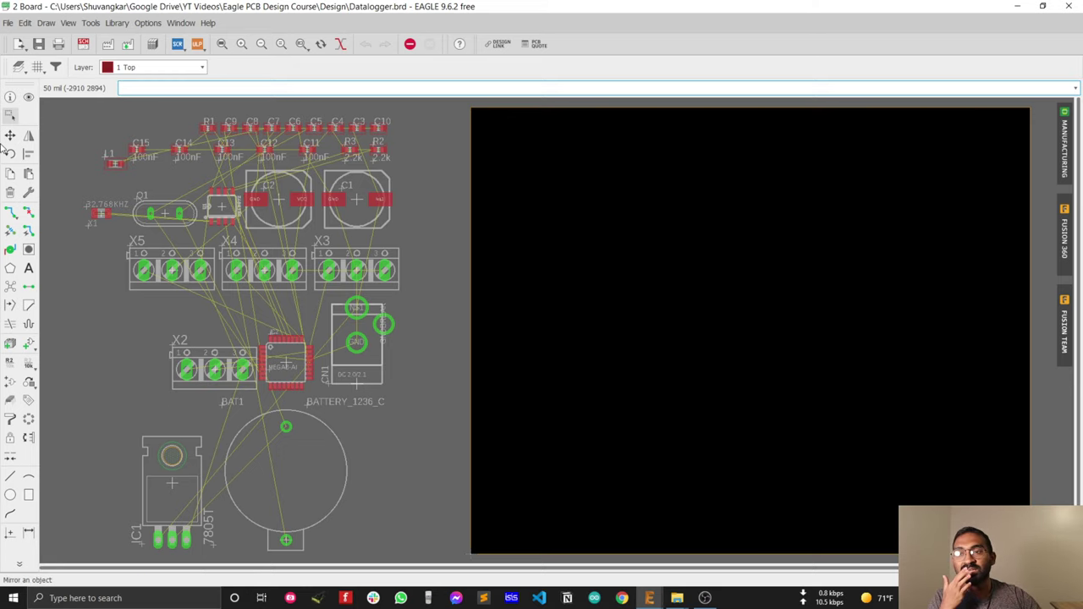
left_click(38, 75)
left_click_drag(69, 15, 243, 104)
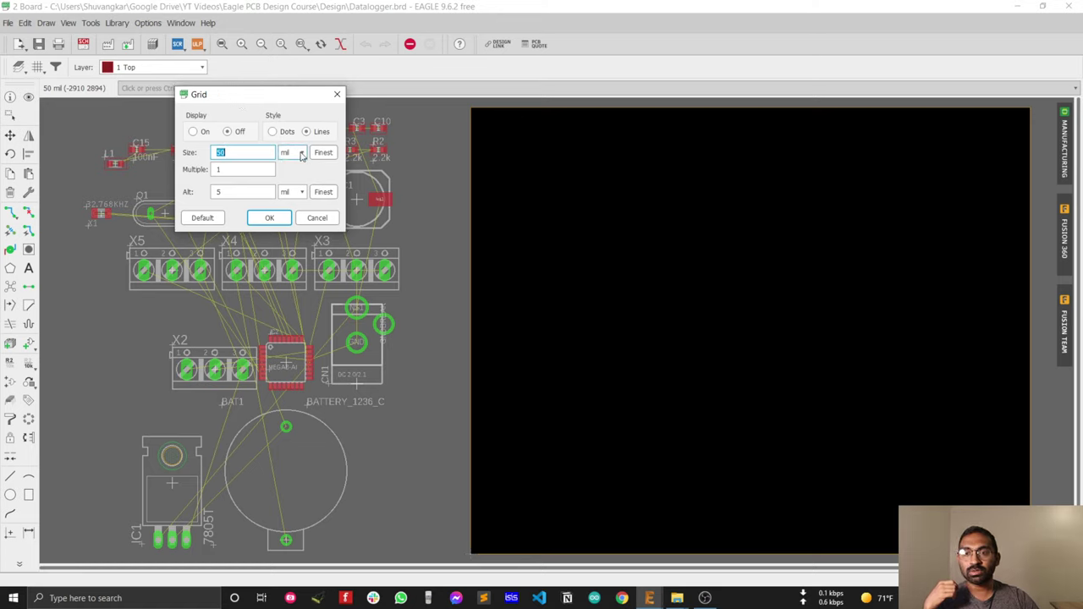
left_click(301, 156)
left_click(294, 190)
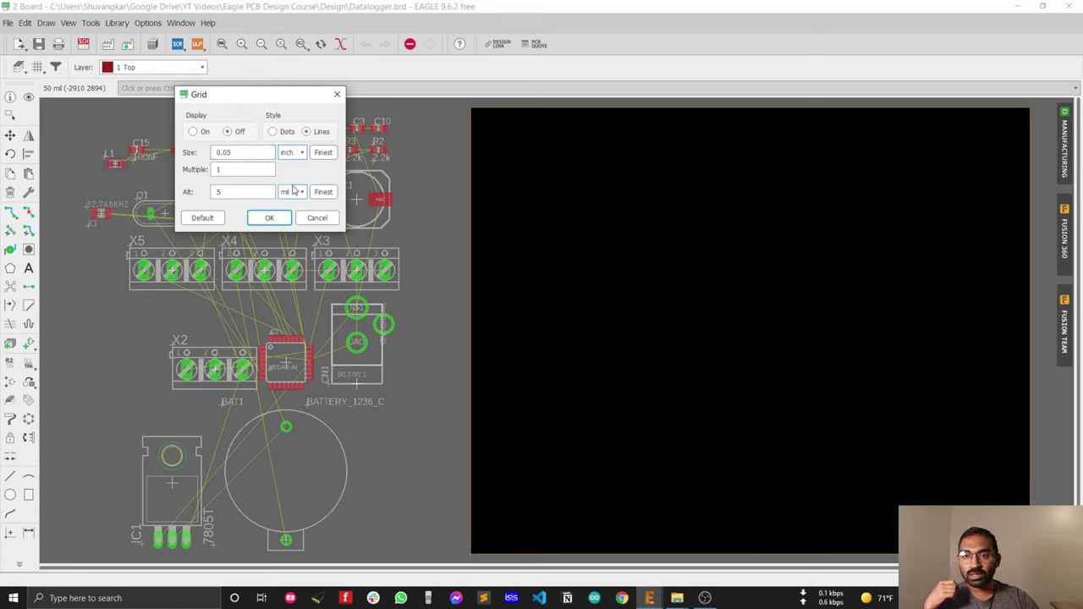
left_click(254, 154)
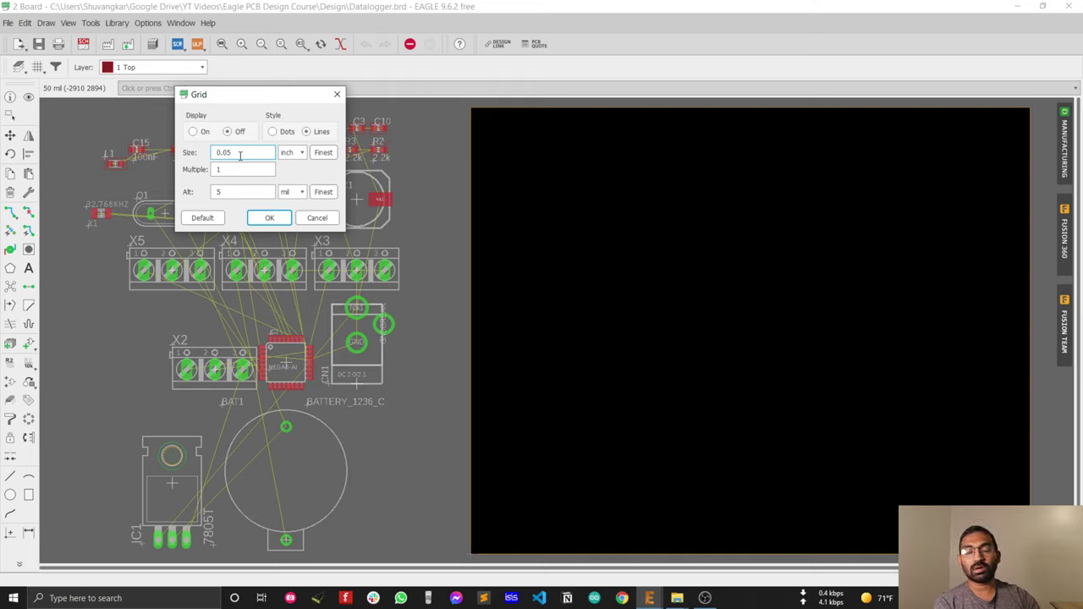
Show the grid size in millimetres, then return it to 50 mil
left_click(292, 153)
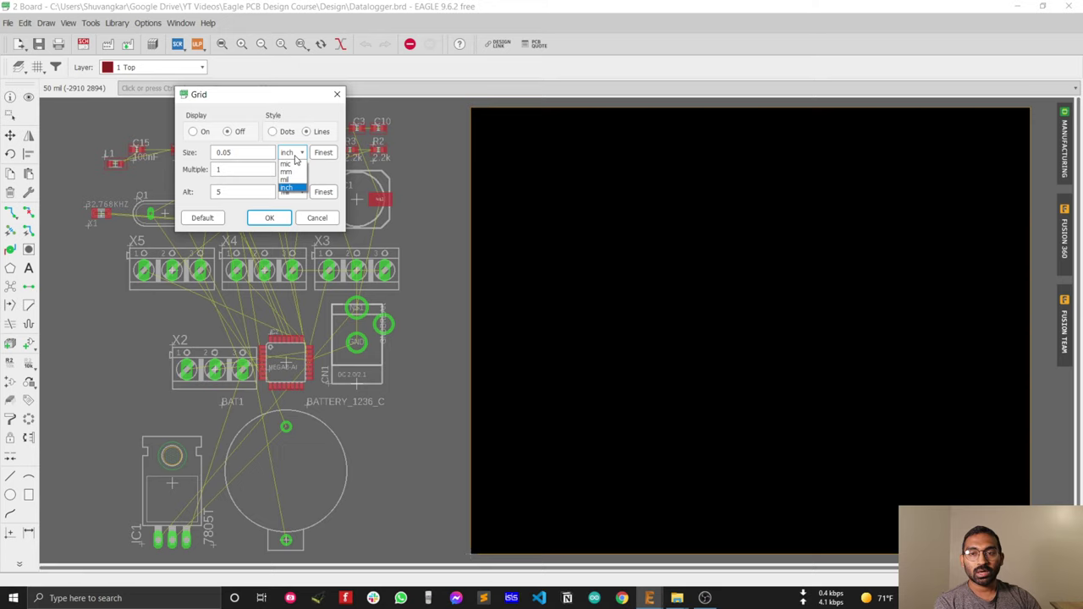
left_click(296, 174)
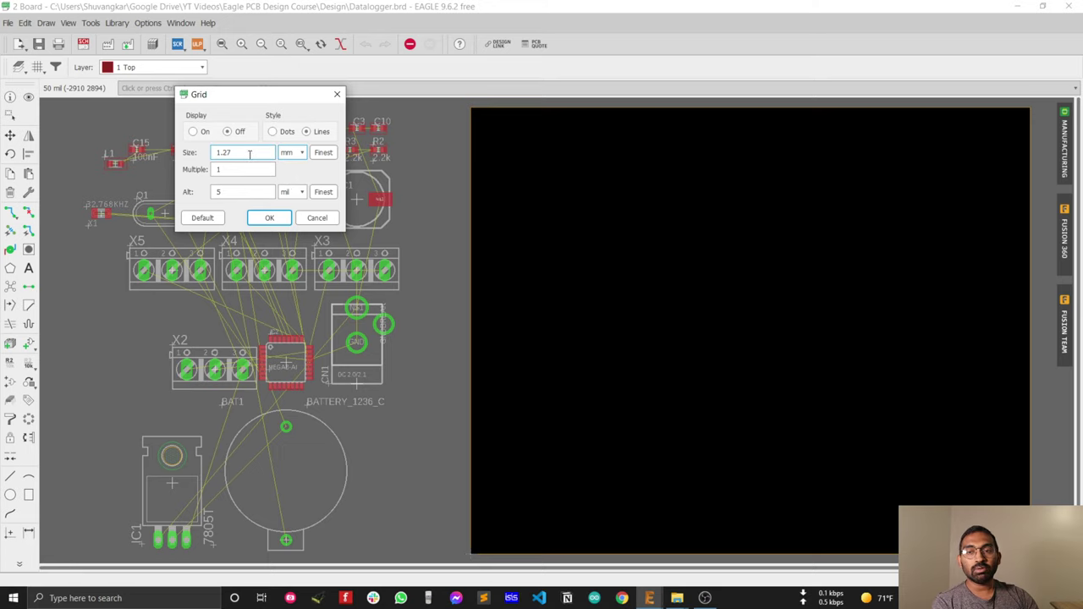
left_click(246, 168)
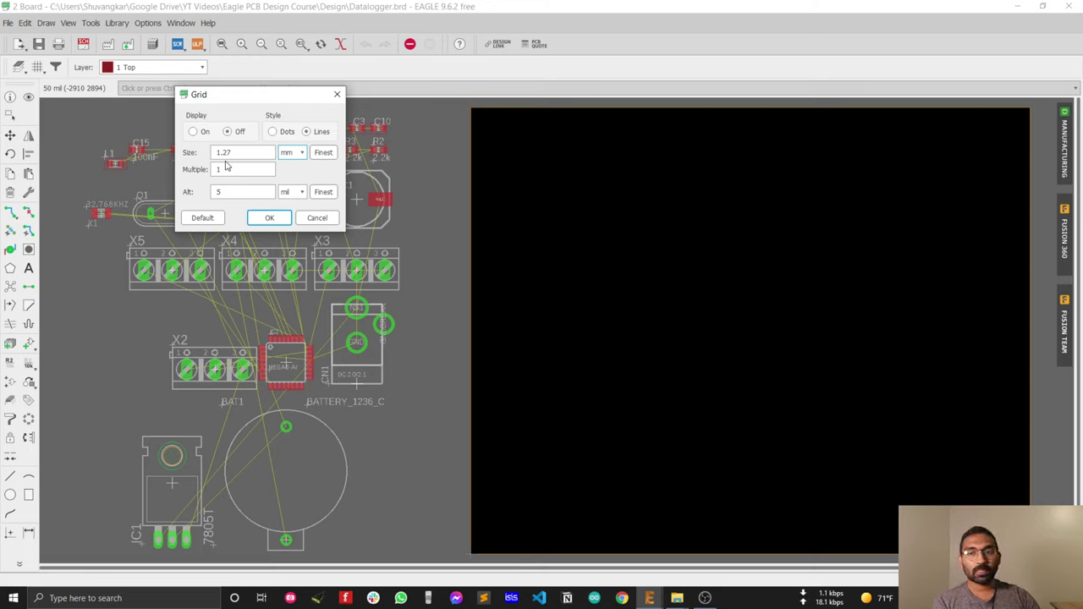
left_click(292, 153)
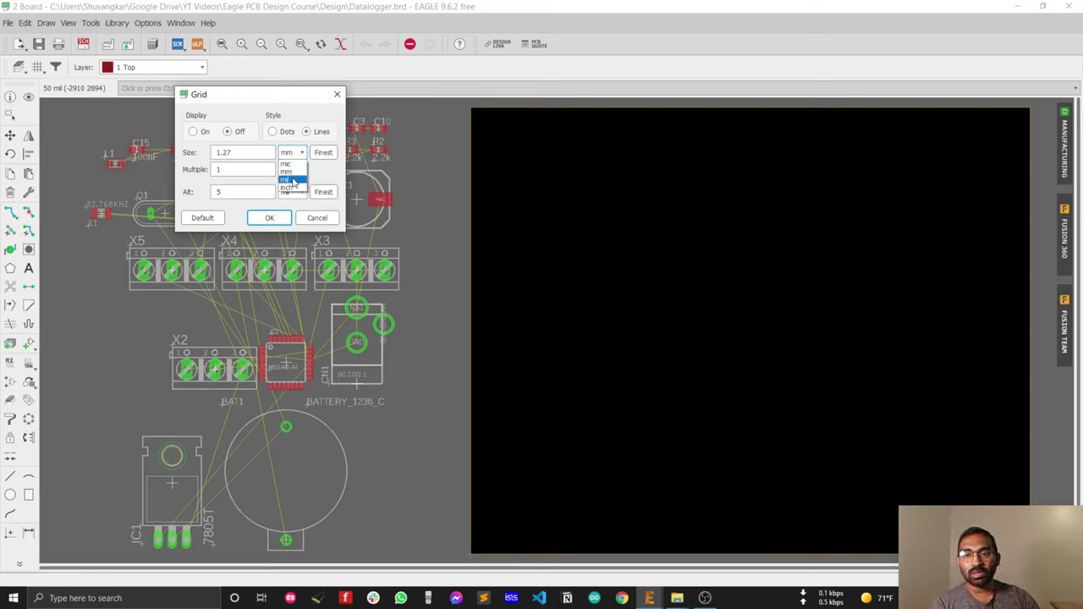
left_click(292, 180)
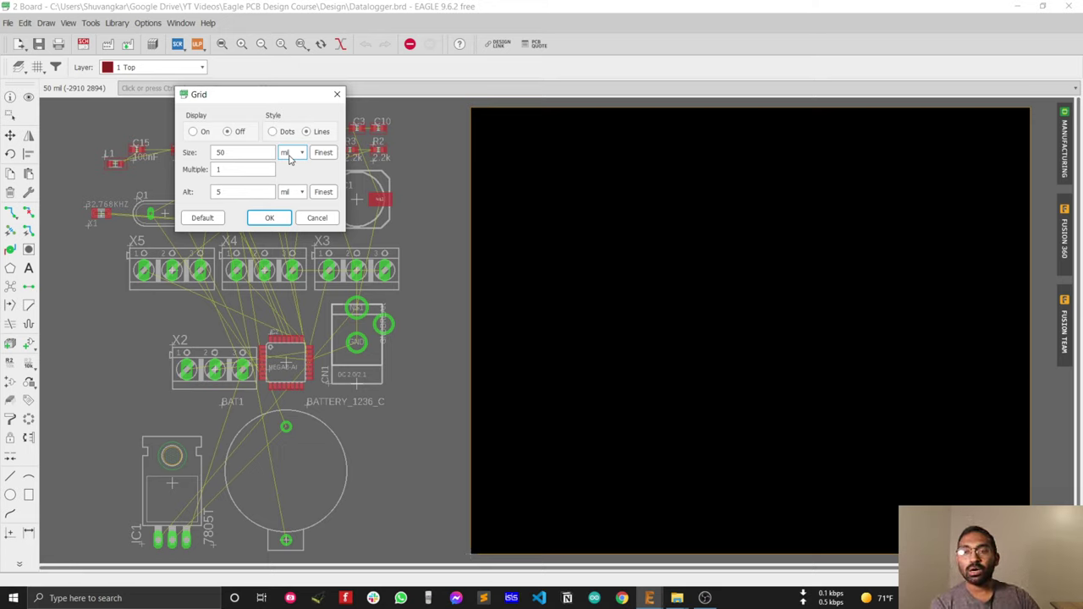
Confirm the 50 mil grid and switch the layout background to white
left_click(269, 219)
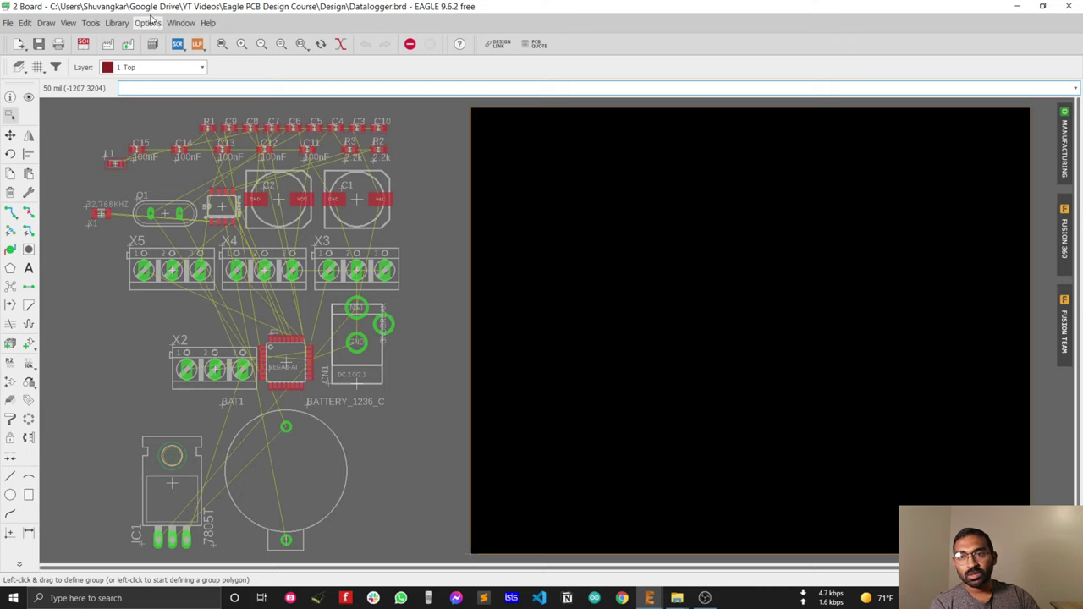
left_click(147, 24)
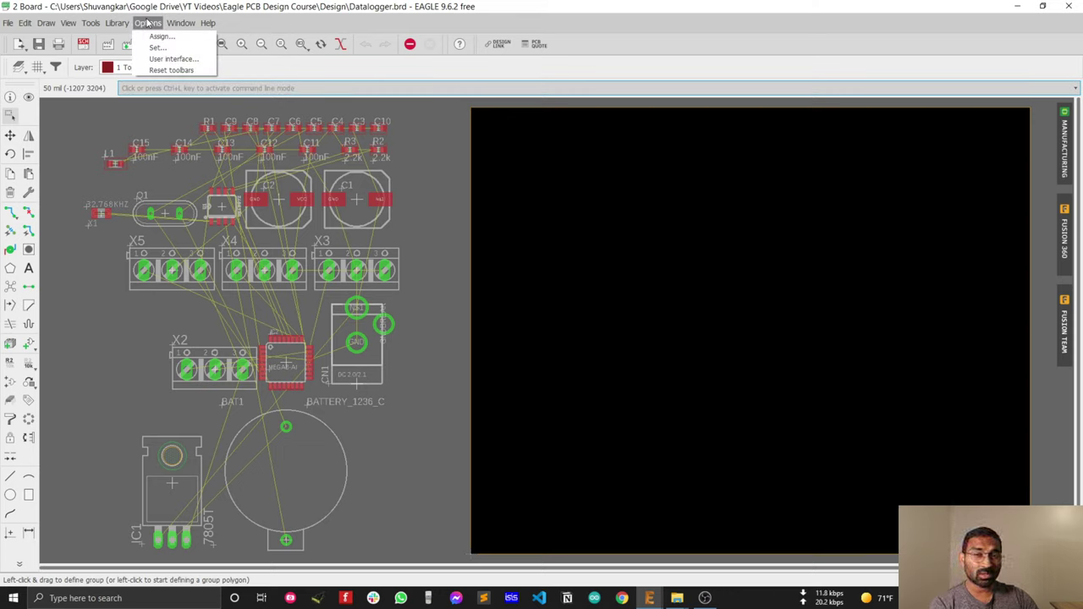
left_click(174, 59)
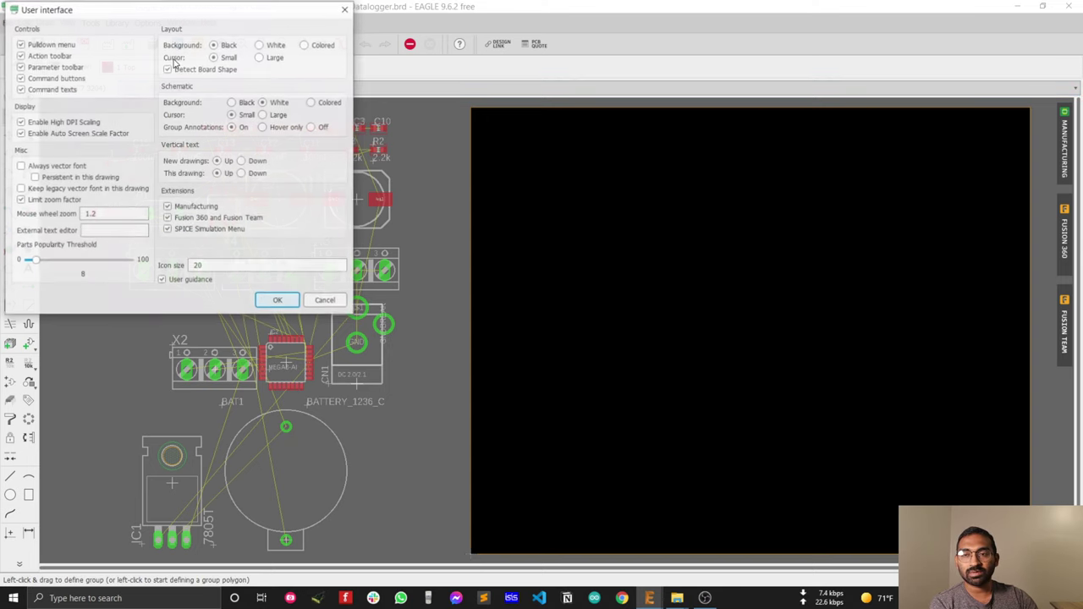
left_click_drag(181, 17, 523, 87)
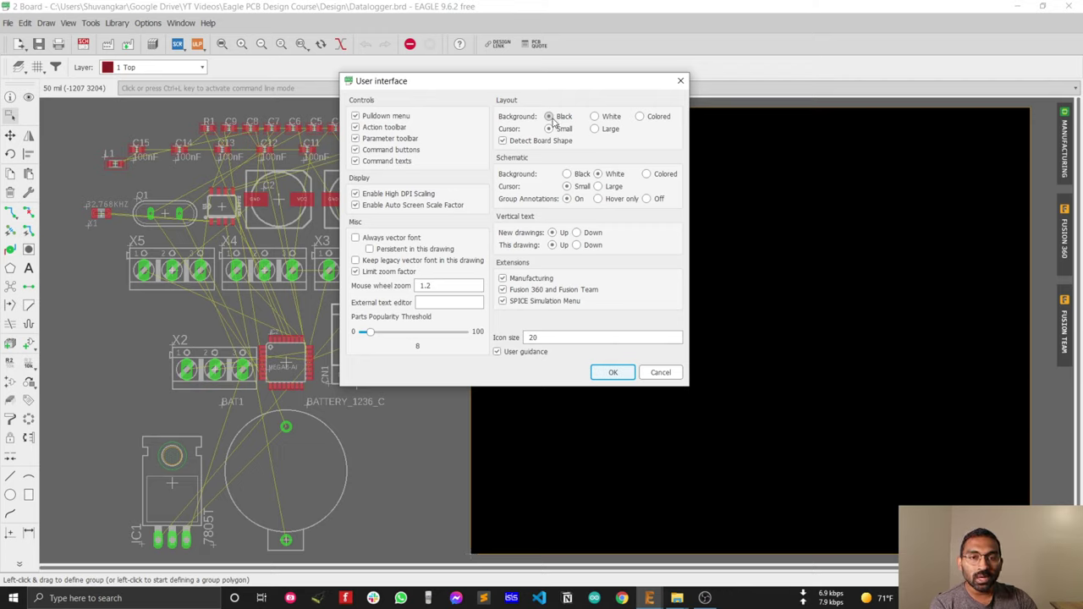
left_click(595, 116)
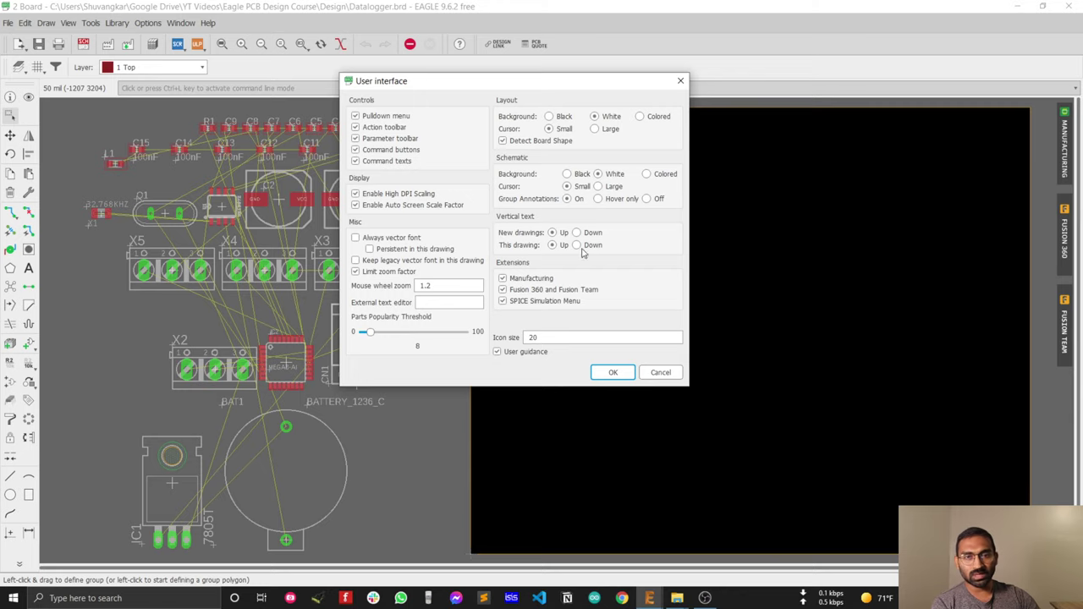
left_click(614, 374)
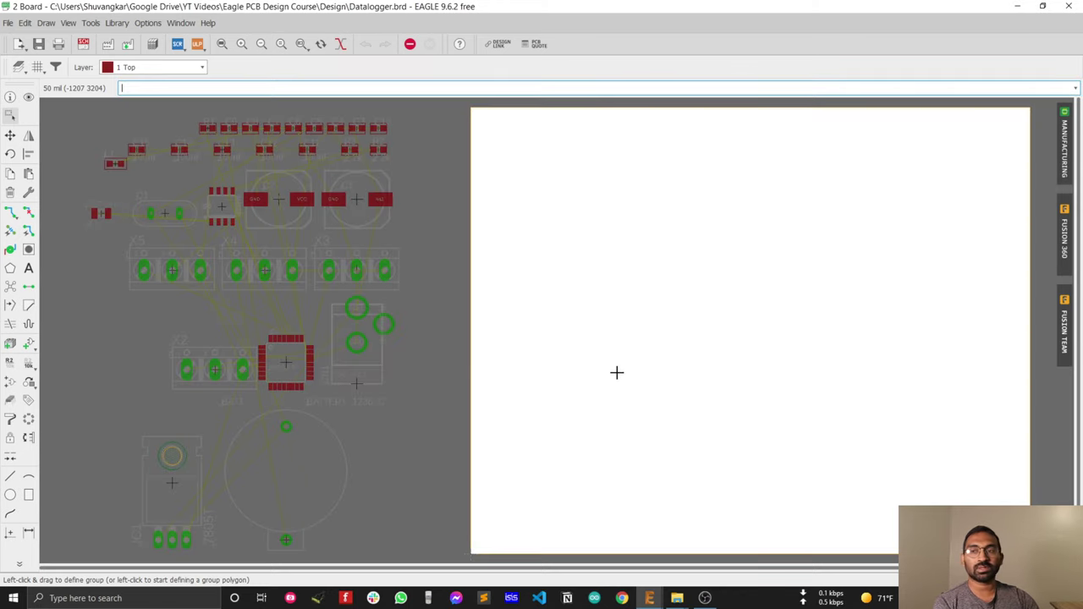
Check the Set options without changing anything, then restore the black layout background
left_click(147, 23)
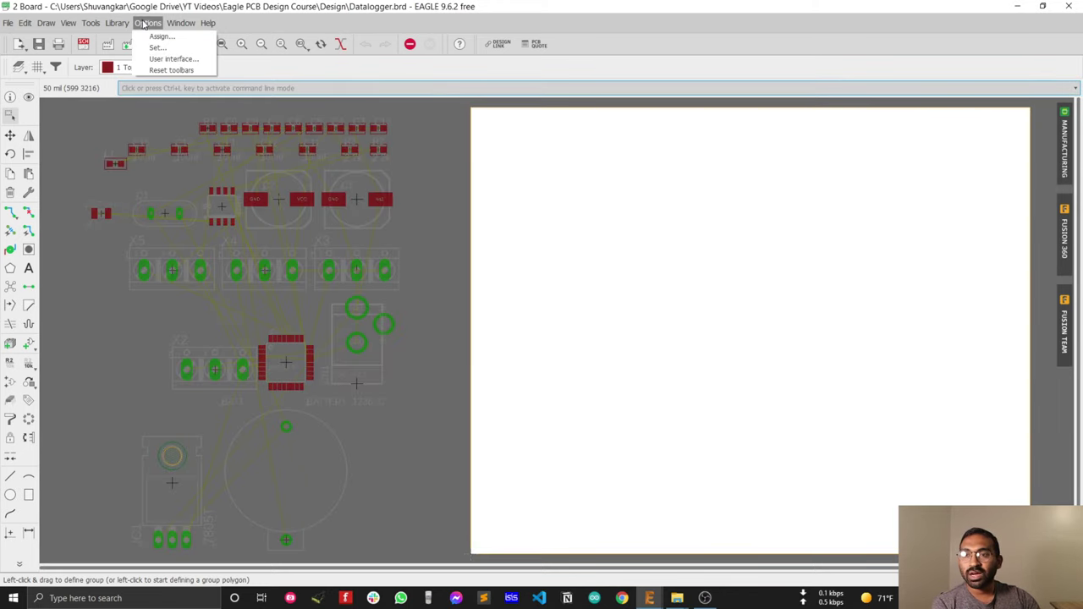
left_click(158, 47)
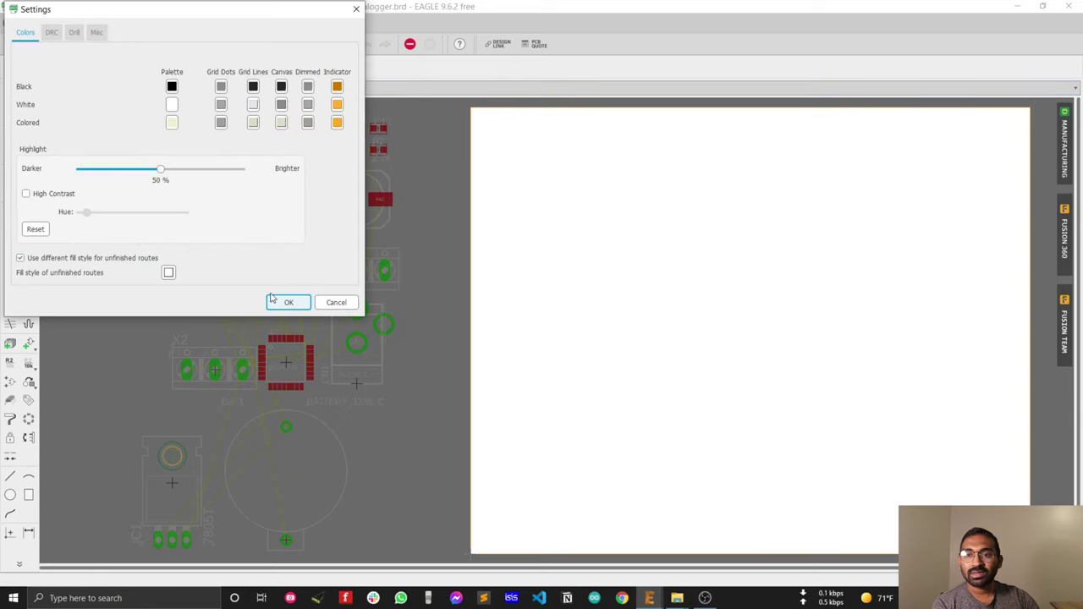
left_click(336, 305)
left_click(148, 23)
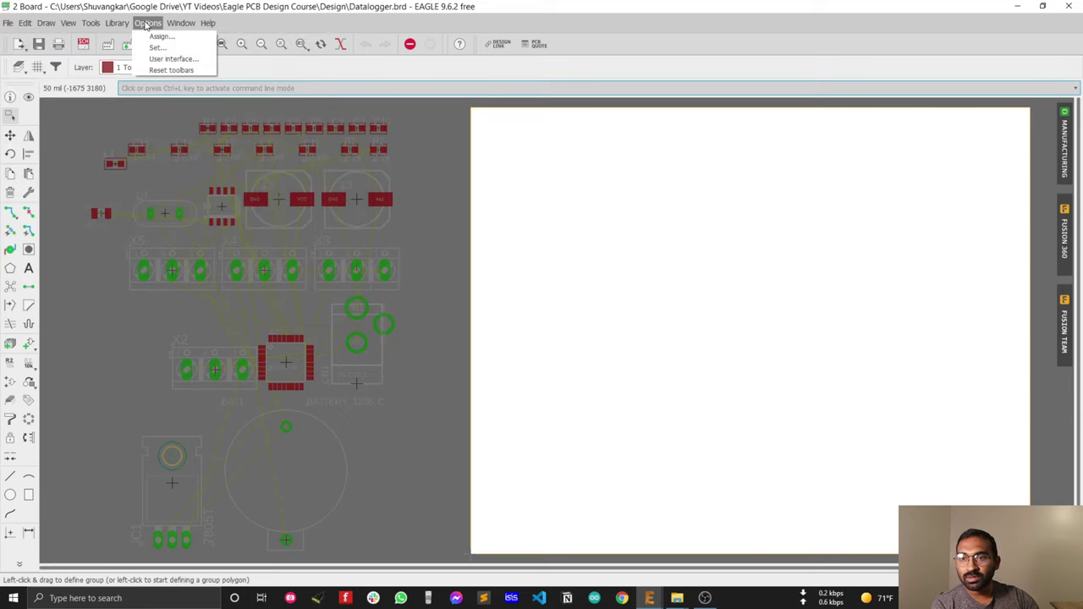
left_click(157, 59)
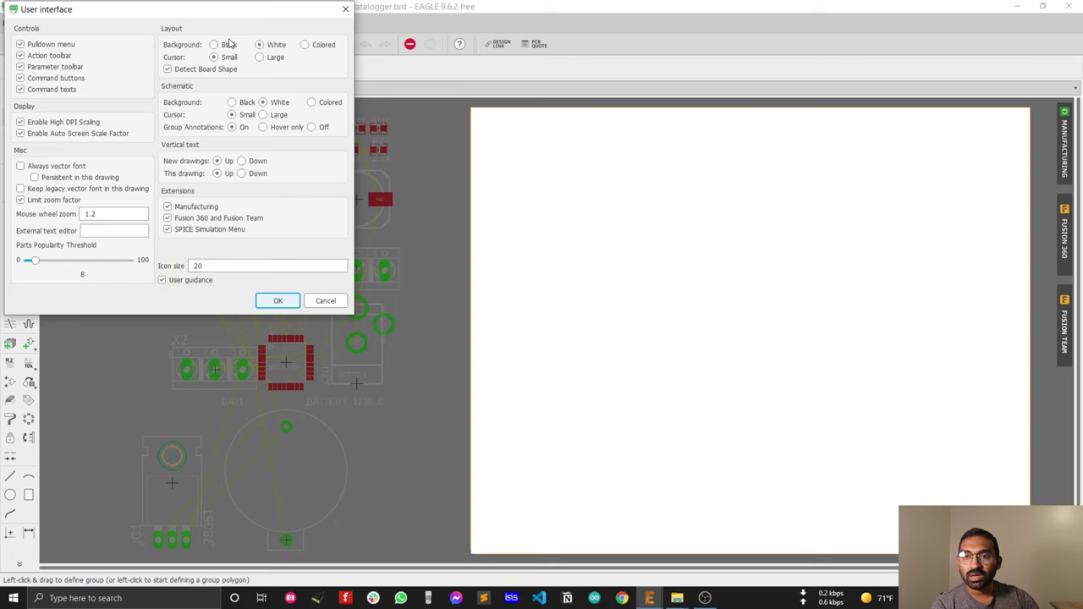
left_click(278, 301)
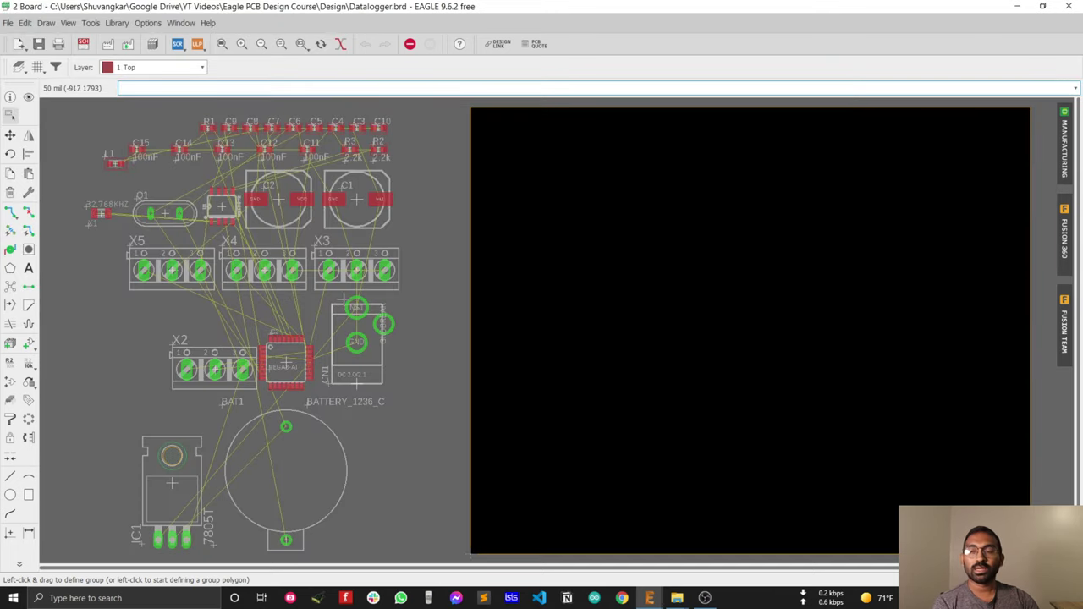
scroll(356, 313, "down", 2)
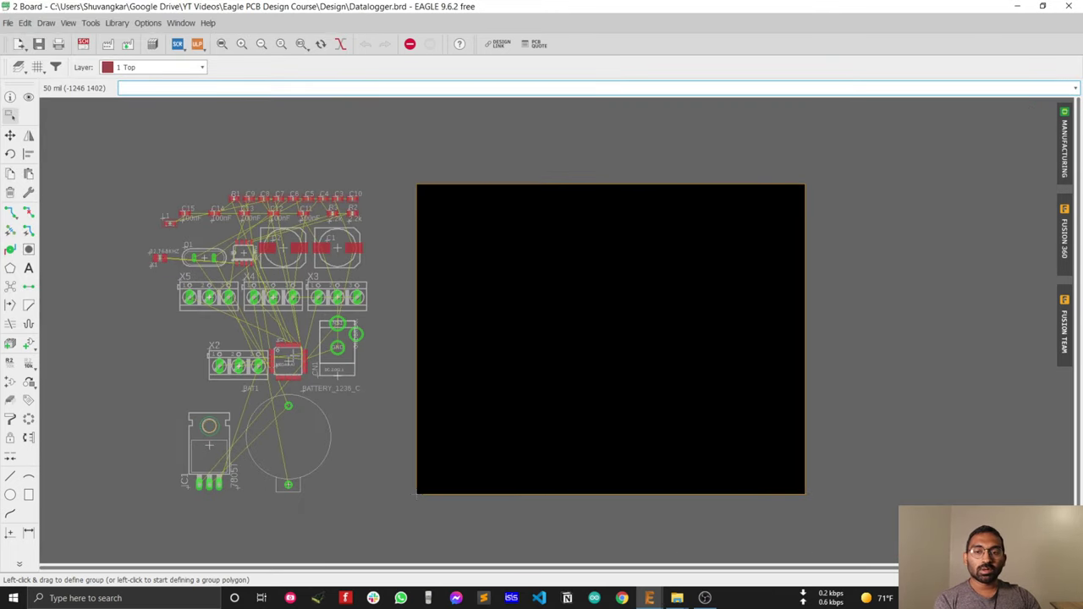
scroll(381, 305, "up", 2)
scroll(388, 305, "down", 2)
scroll(416, 288, "down", 1)
scroll(413, 296, "up", 2)
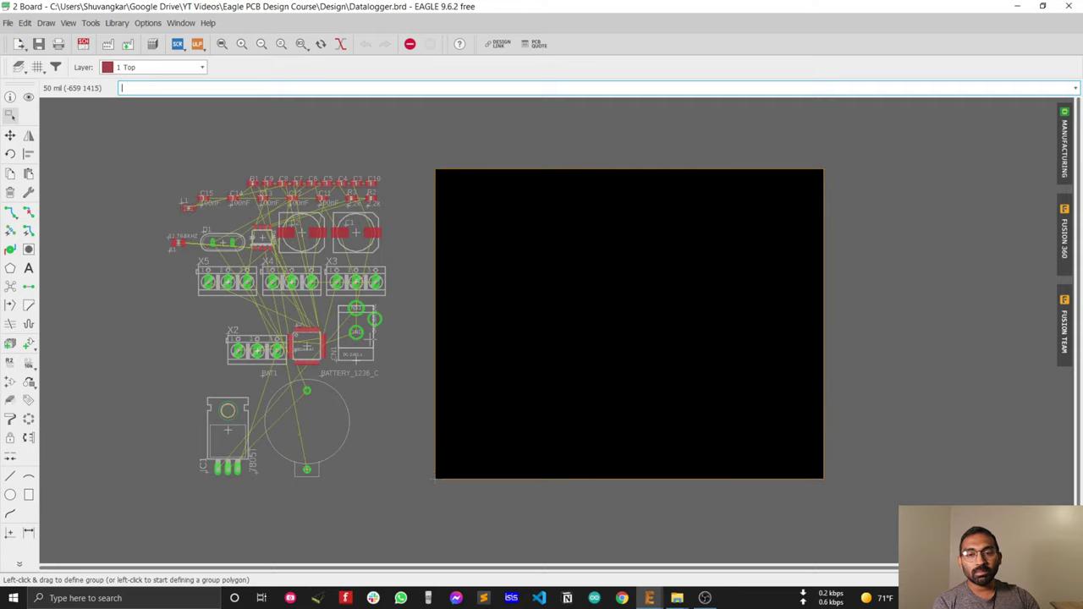
scroll(413, 301, "down", 2)
scroll(379, 349, "up", 3)
scroll(372, 352, "down", 3)
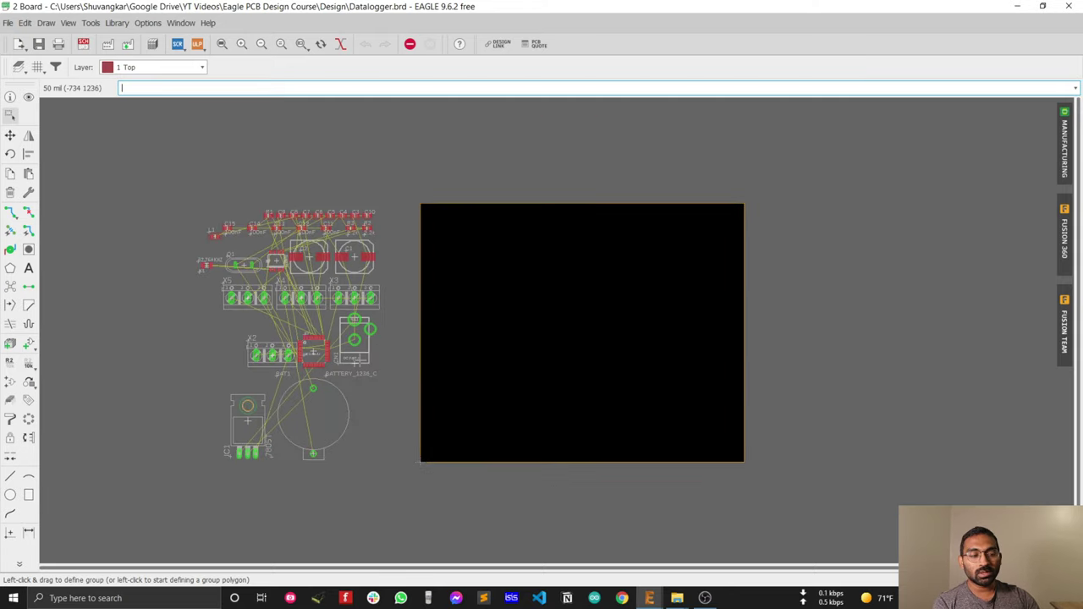
scroll(385, 362, "up", 1)
scroll(373, 362, "up", 1)
scroll(353, 364, "down", 3)
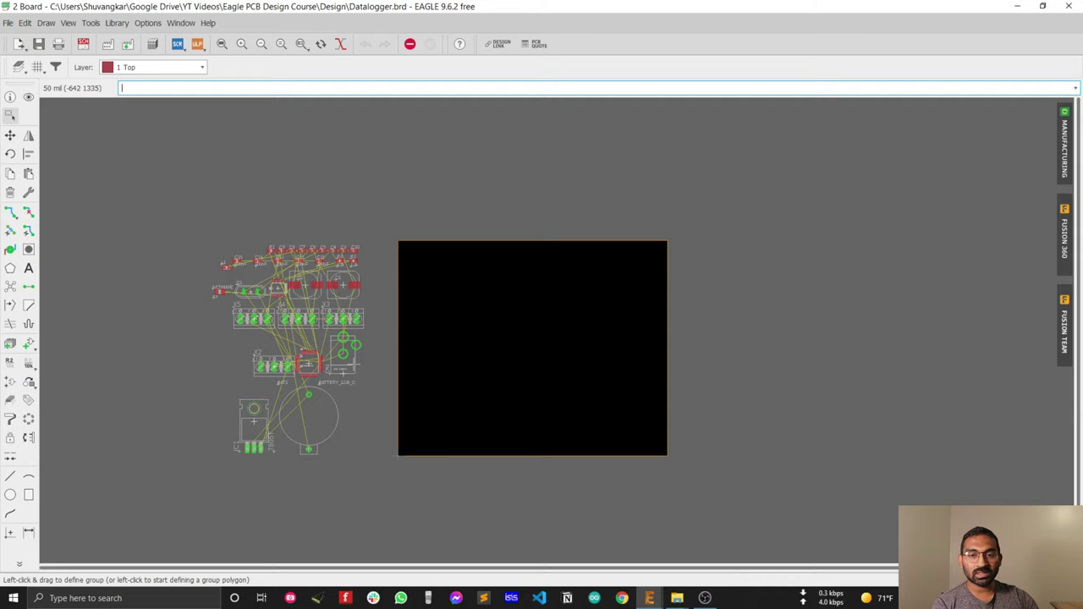
scroll(354, 364, "up", 2)
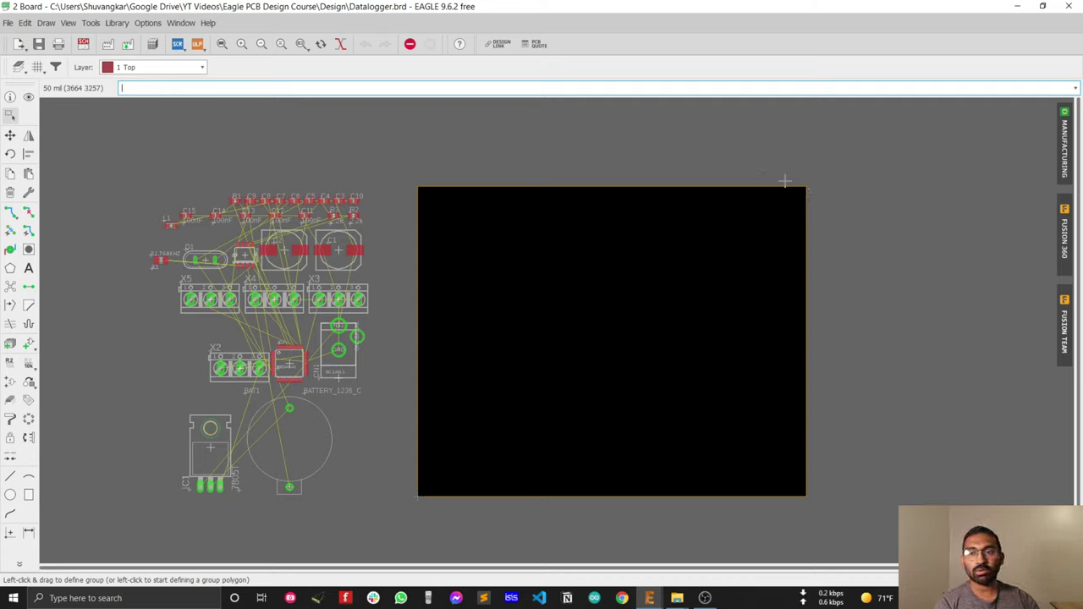
Change the grid size unit to mm so it reads 1.27 mm, and confirm
left_click(37, 67)
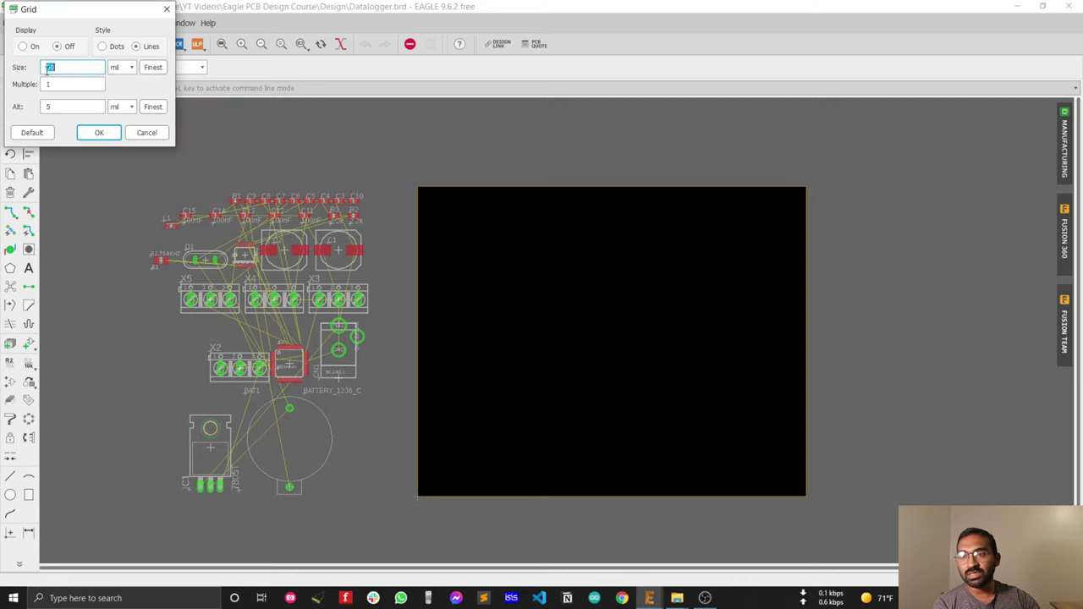
left_click(123, 68)
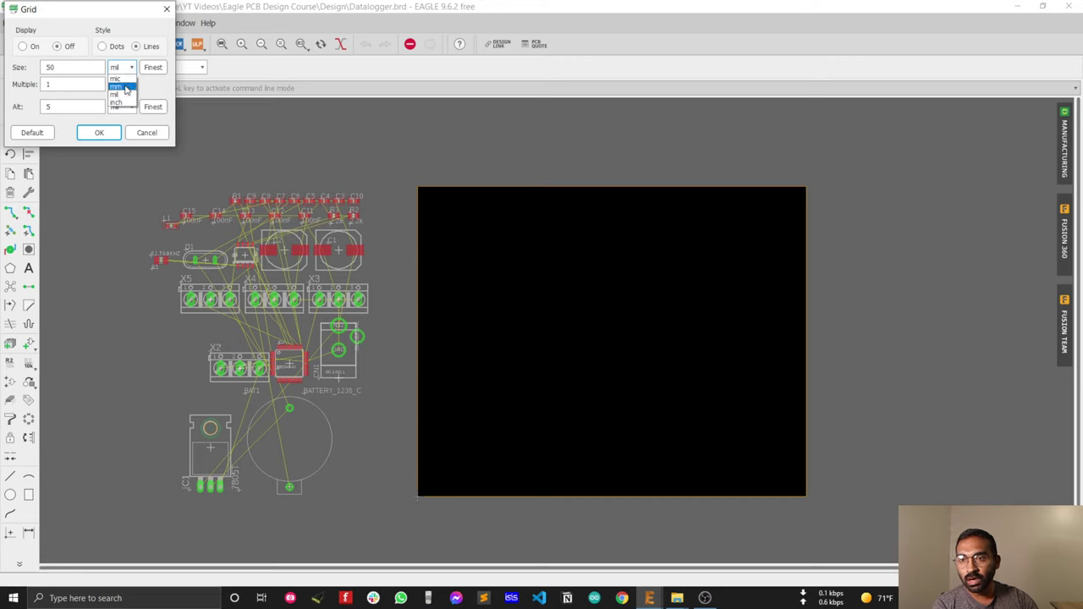
left_click(119, 77)
left_click(99, 133)
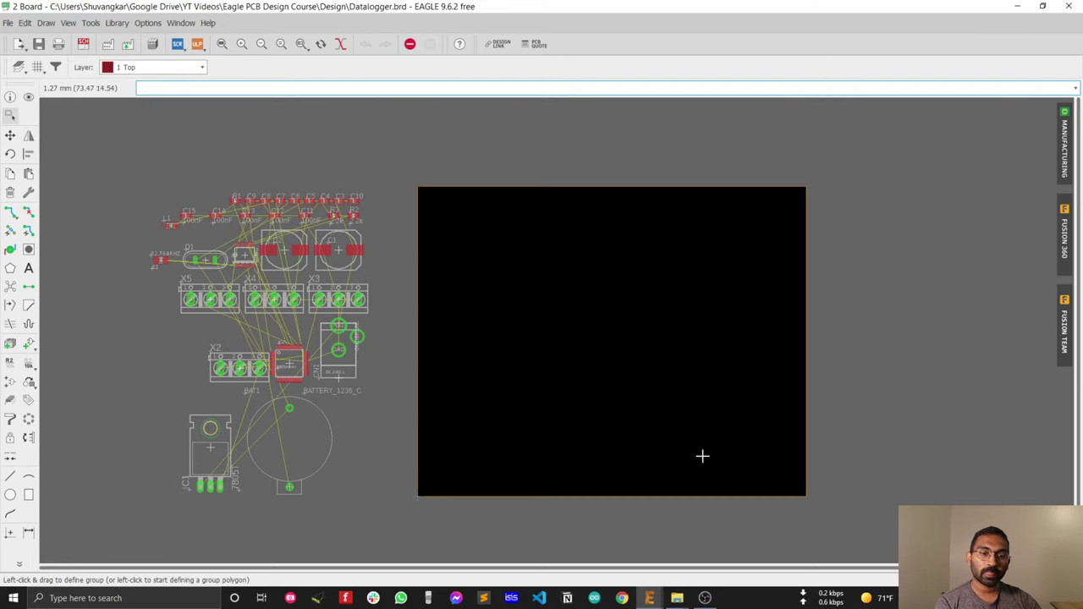